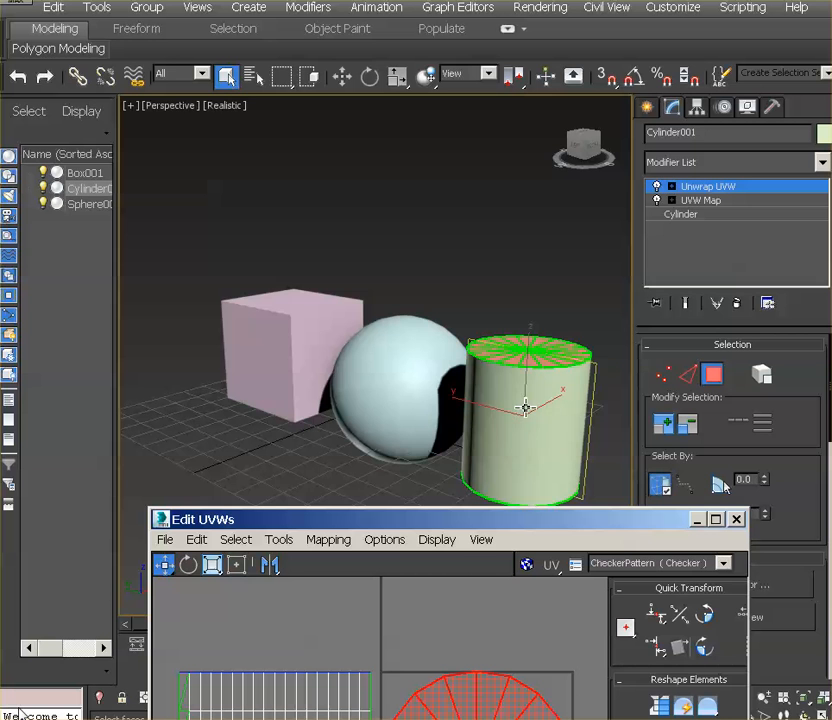
Fit all of the cylinder's UV faces inside the texture square by freeform scaling and moving, and close the UV editor
{"action": "middle_click_drag", "start_coordinate": [527, 407], "coordinate": [498, 399], "text": "alt"}
{"action": "left_click_drag", "start_coordinate": [500, 524], "coordinate": [425, 82]}
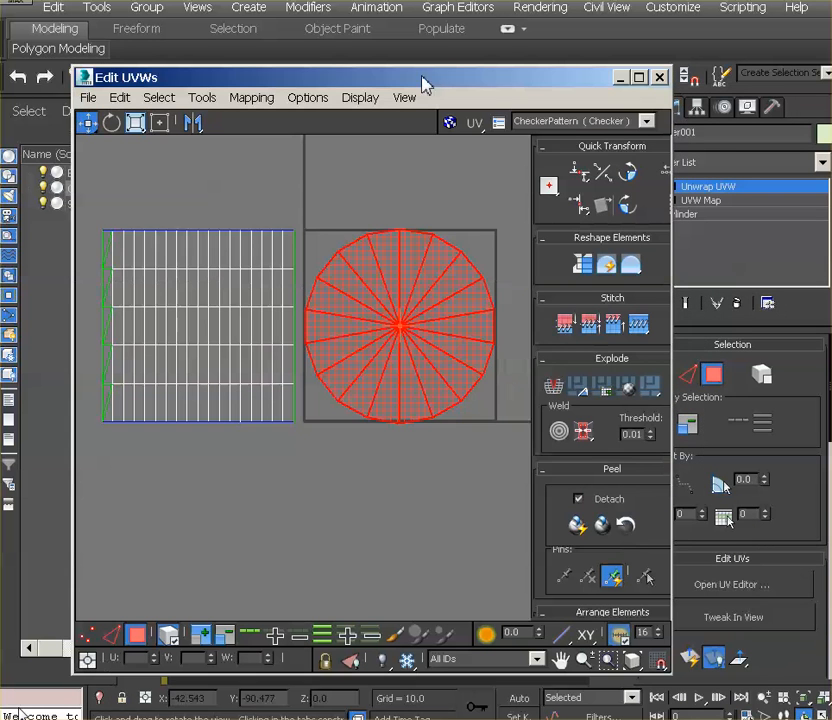
{"action": "left_click", "coordinate": [184, 210]}
{"action": "left_click_drag", "start_coordinate": [87, 205], "coordinate": [519, 470]}
{"action": "left_click", "coordinate": [160, 122]}
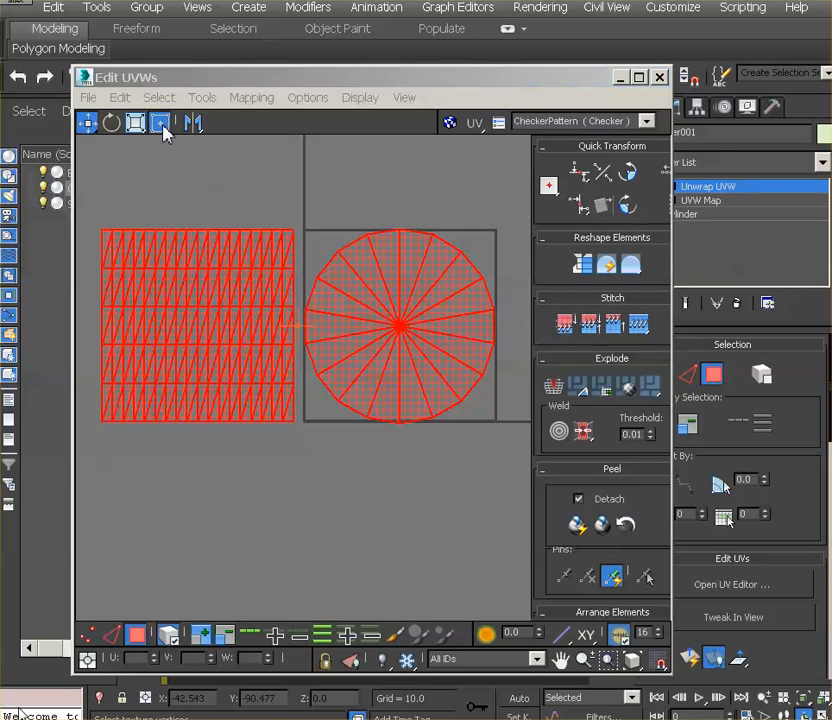
{"action": "left_click_drag", "start_coordinate": [108, 242], "coordinate": [321, 334]}
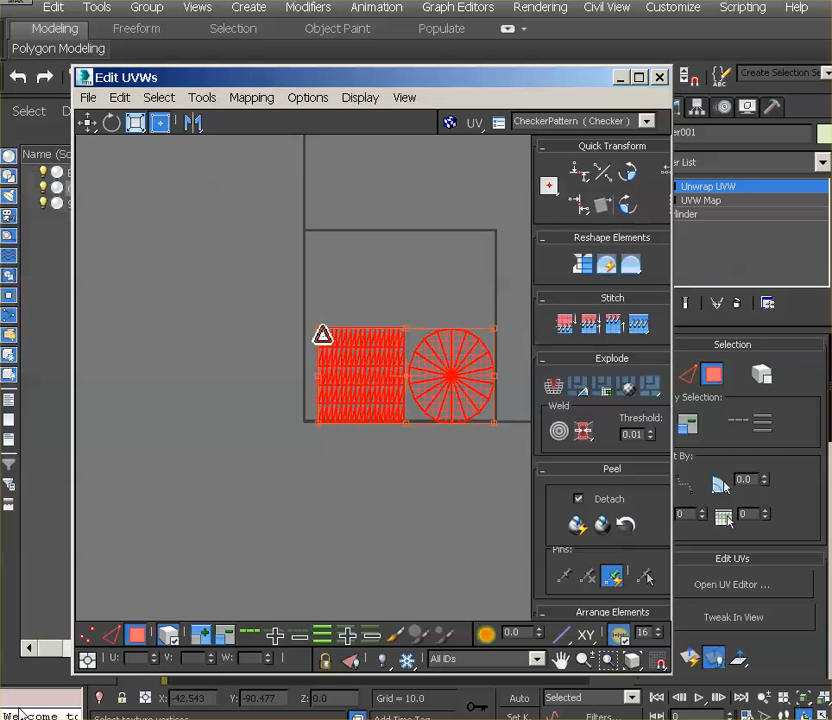
{"action": "left_click_drag", "start_coordinate": [410, 364], "coordinate": [409, 293]}
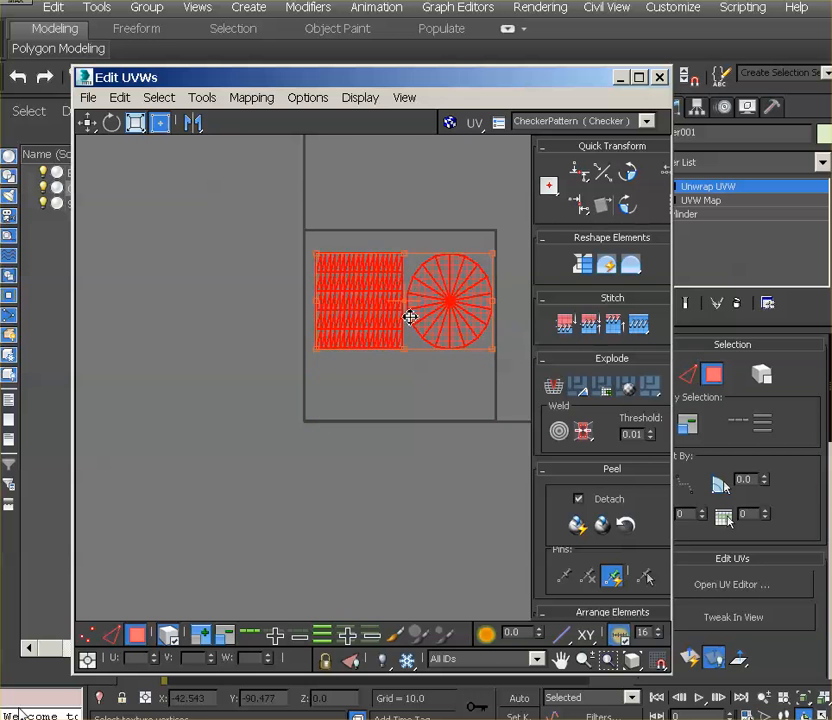
{"action": "left_click", "coordinate": [415, 396]}
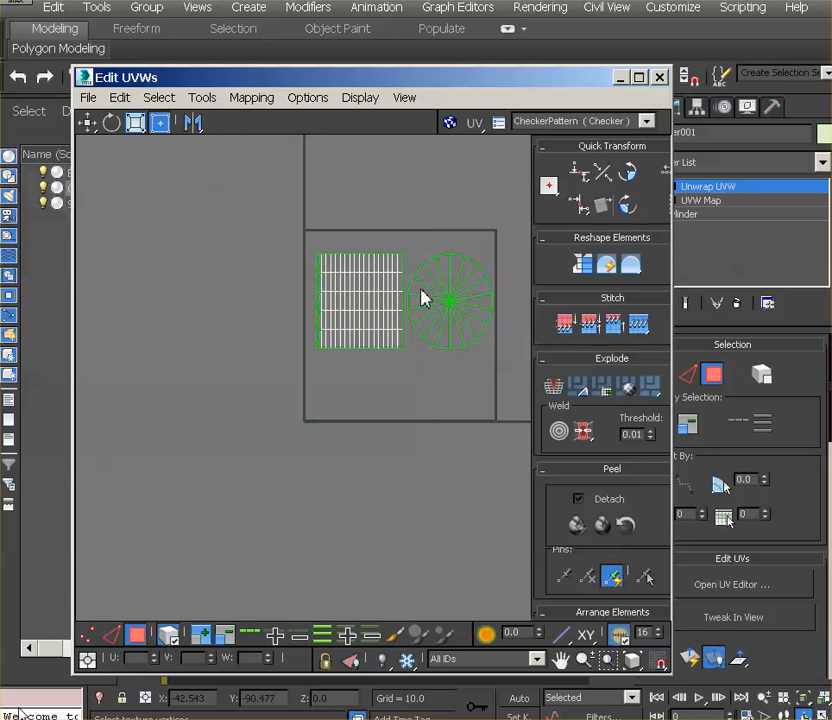
{"action": "left_click", "coordinate": [660, 78]}
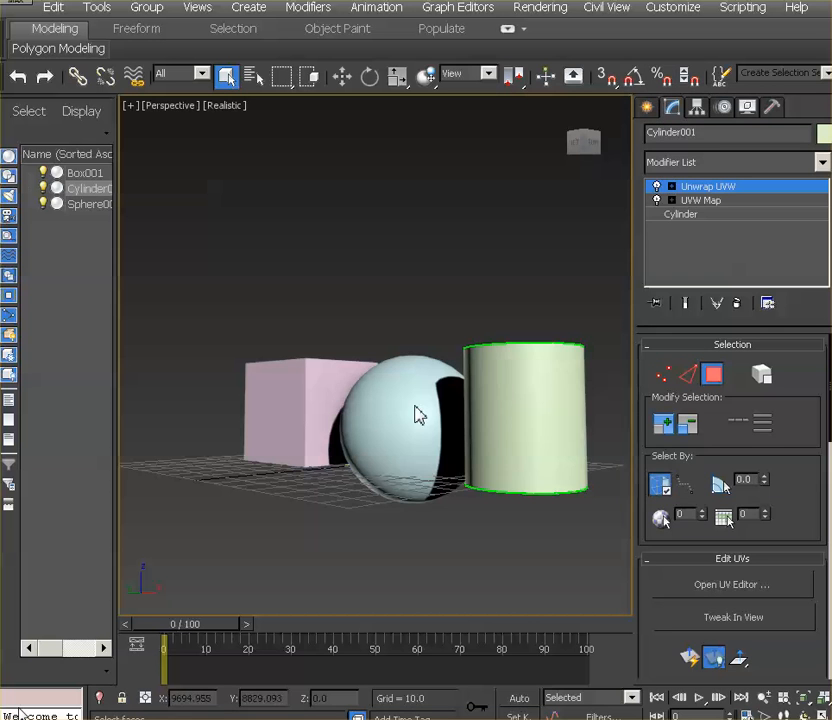
{"action": "left_click", "coordinate": [701, 189]}
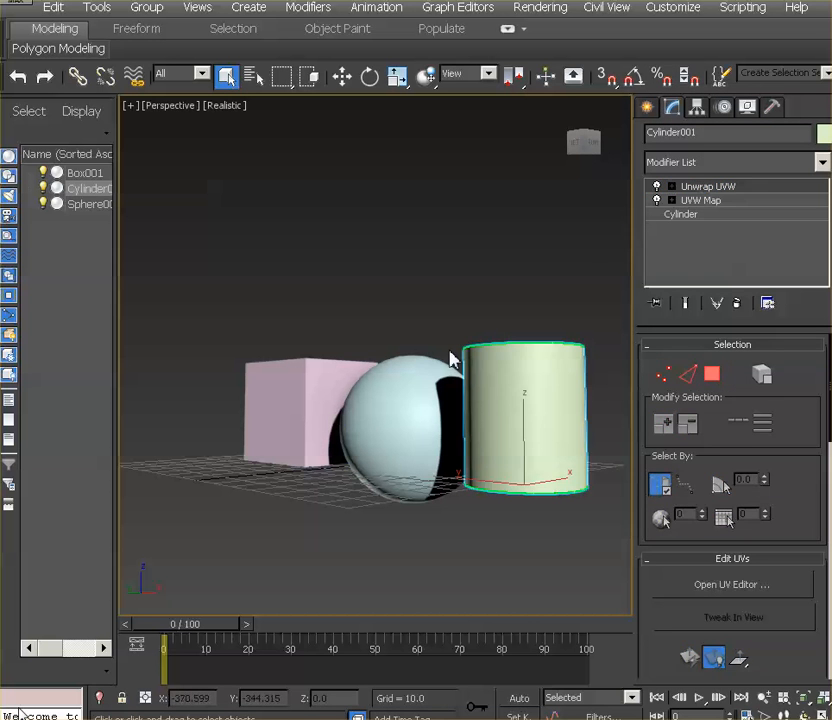
Apply a UVW Map modifier with Spherical mapping to the sphere
{"action": "left_click", "coordinate": [412, 414]}
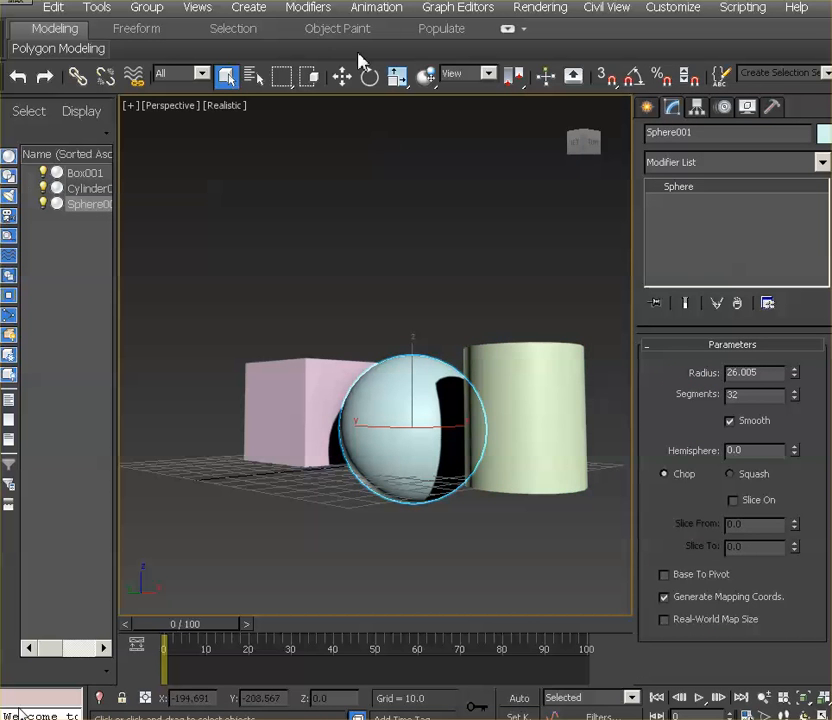
{"action": "left_click", "coordinate": [249, 7]}
{"action": "mouse_move", "coordinate": [309, 10]}
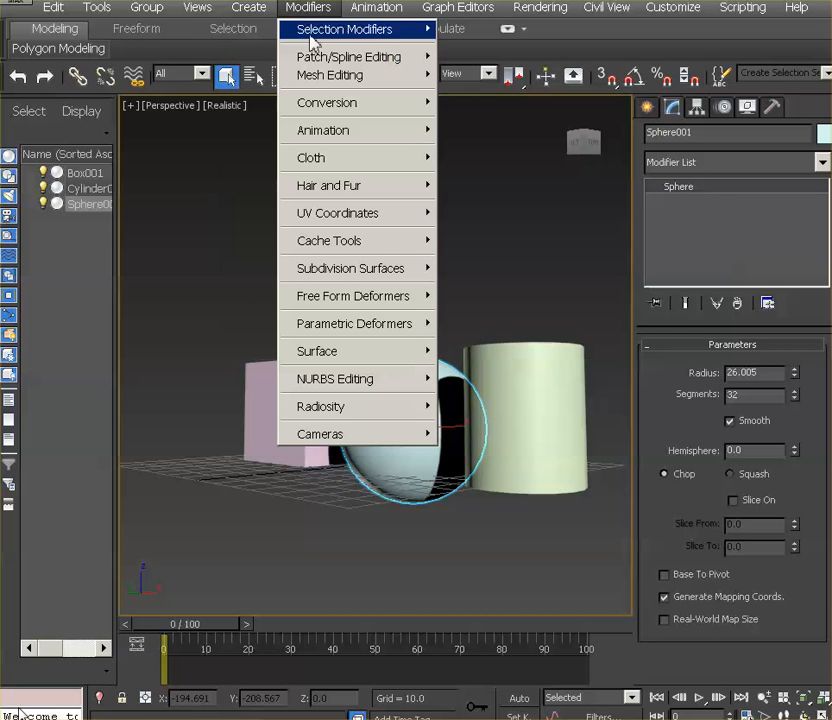
{"action": "mouse_move", "coordinate": [340, 215]}
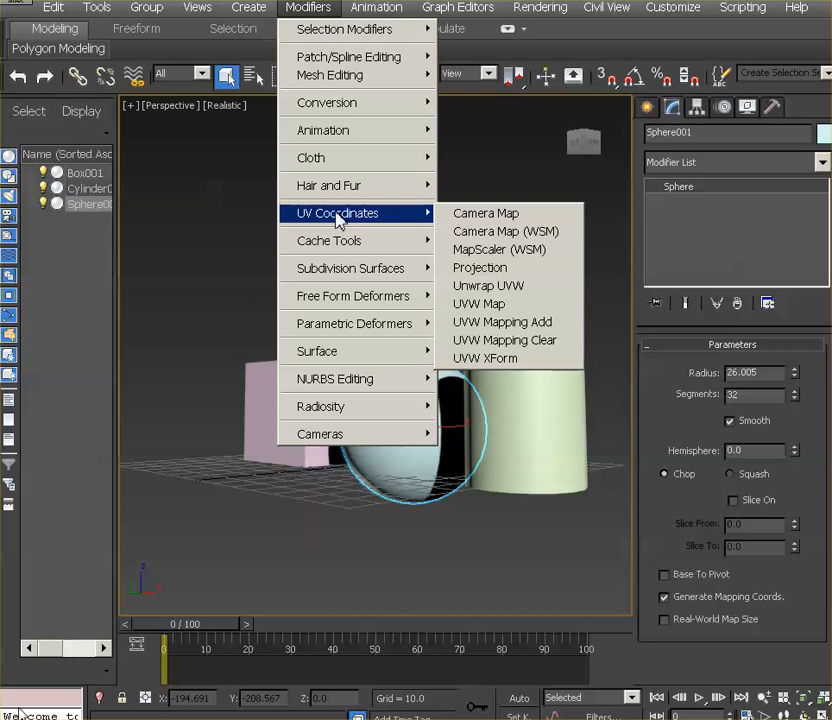
{"action": "left_click", "coordinate": [512, 304]}
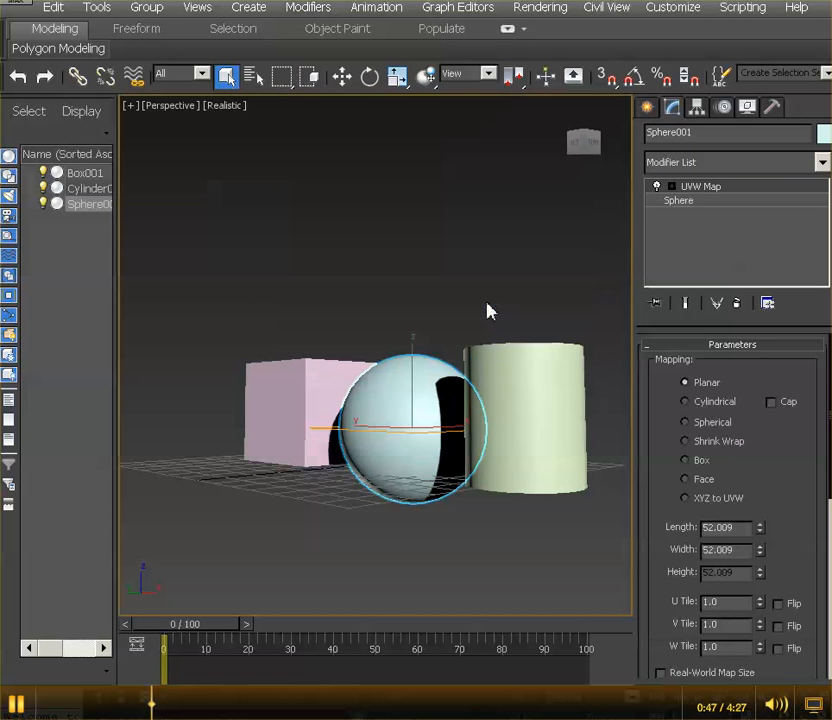
{"action": "left_click", "coordinate": [714, 424]}
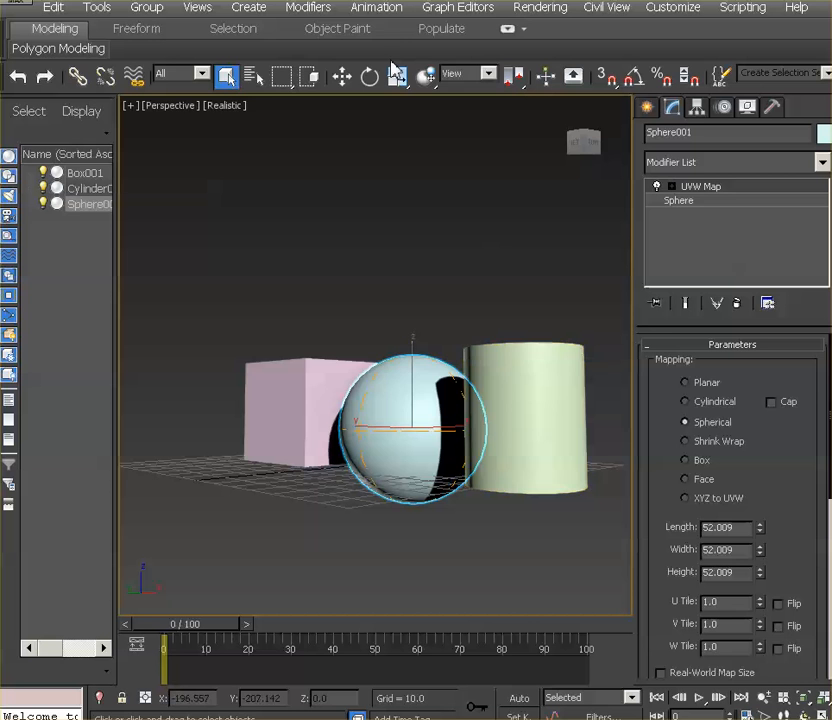
Add an Unwrap UVW modifier to the sphere, inspect its layout in the UV editor and close the editor
{"action": "left_click", "coordinate": [262, 8]}
{"action": "mouse_move", "coordinate": [308, 8]}
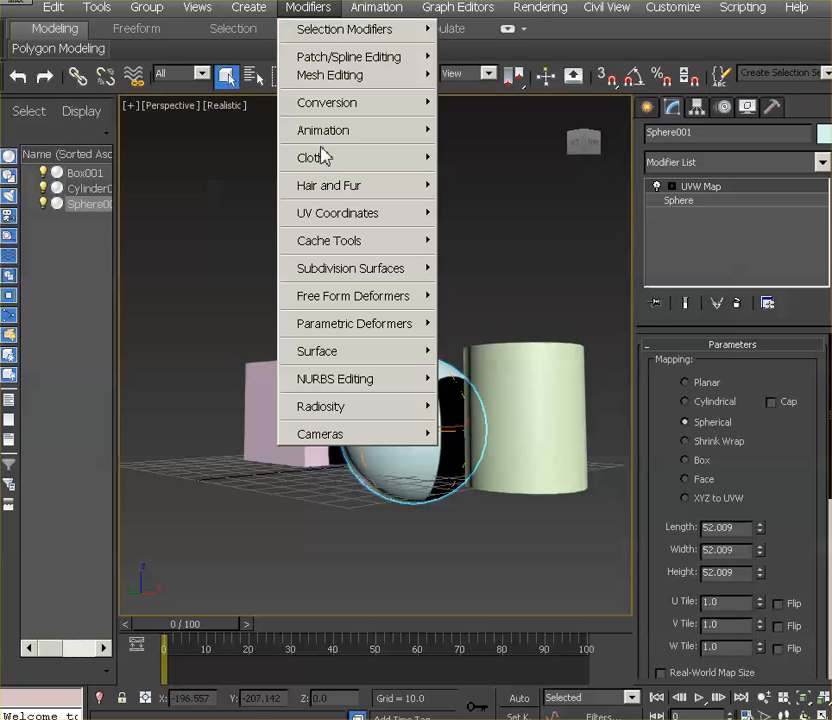
{"action": "mouse_move", "coordinate": [330, 222]}
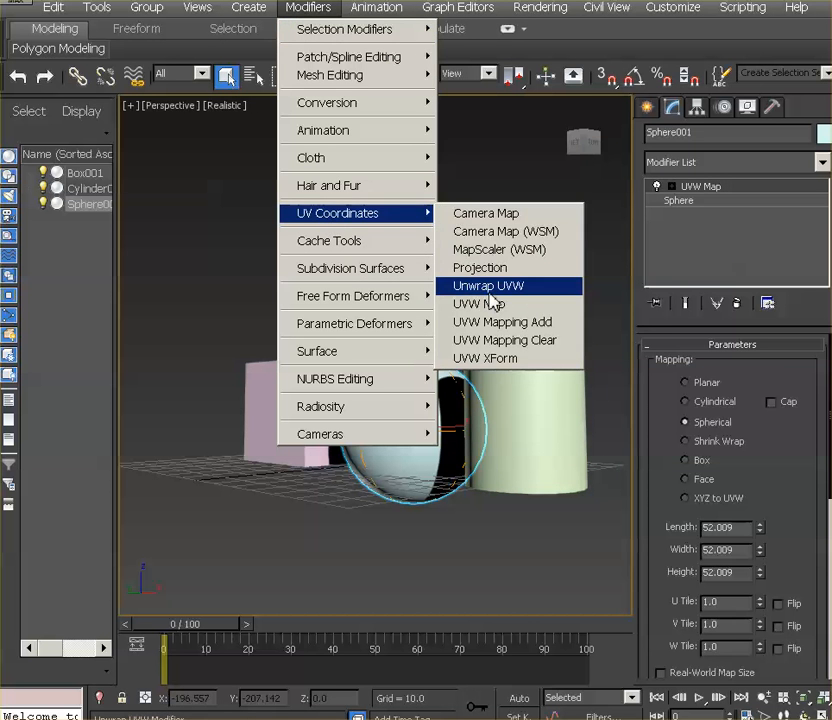
{"action": "left_click", "coordinate": [490, 291]}
{"action": "left_click", "coordinate": [760, 587]}
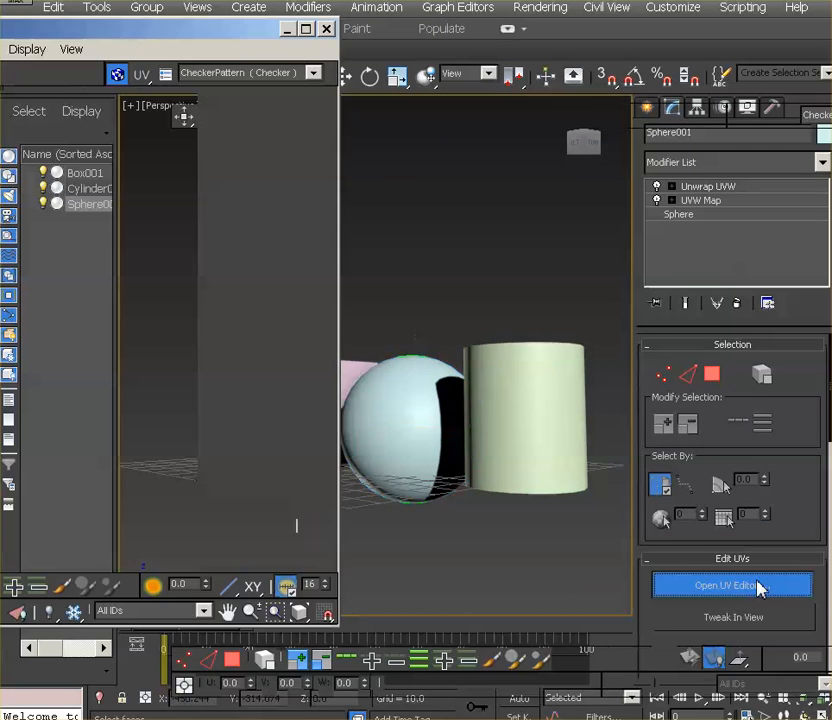
{"action": "left_click_drag", "start_coordinate": [45, 28], "coordinate": [395, 62]}
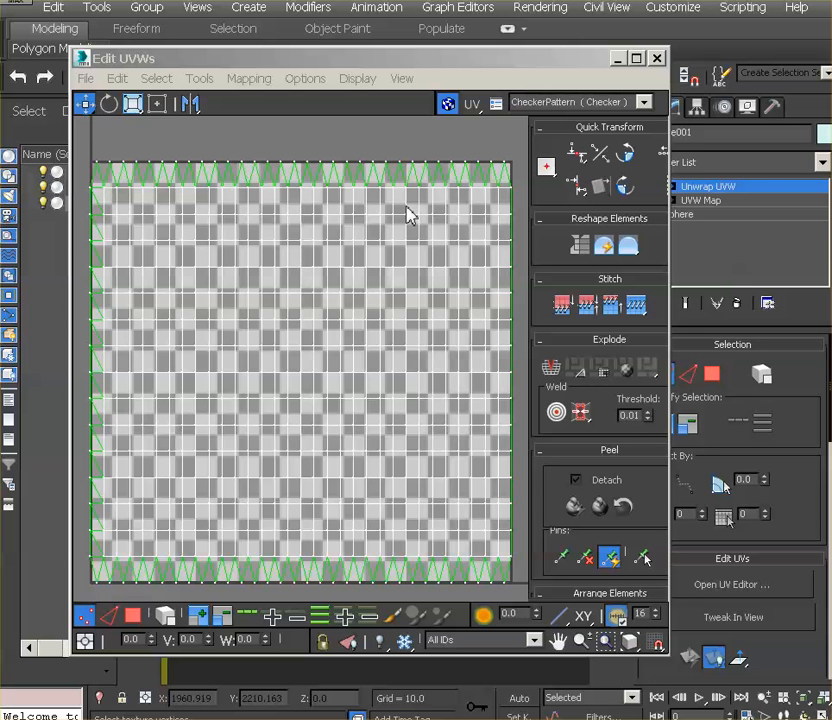
{"action": "left_click_drag", "start_coordinate": [578, 64], "coordinate": [725, 78]}
{"action": "left_click", "coordinate": [805, 70]}
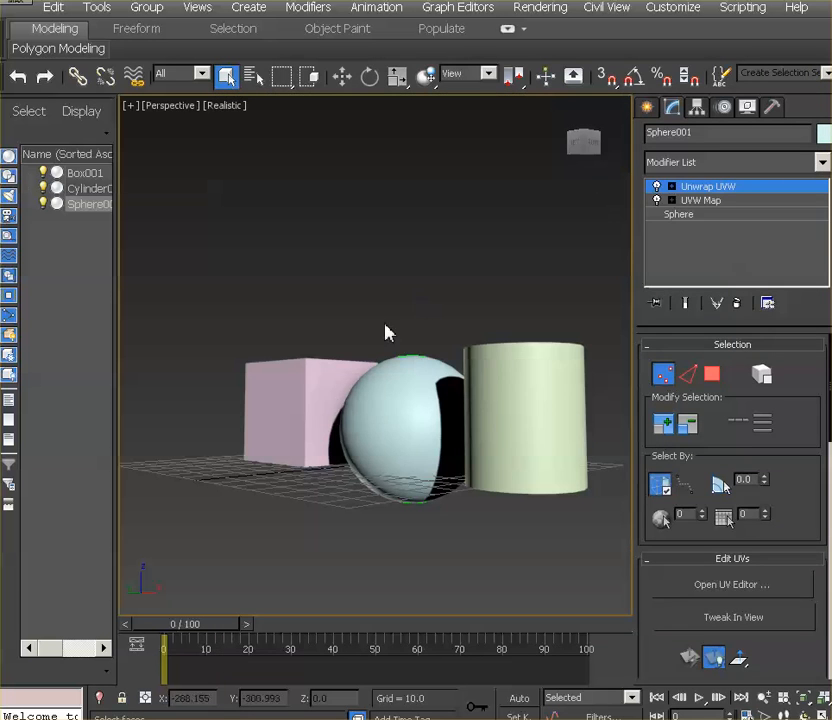
{"action": "left_click", "coordinate": [711, 188]}
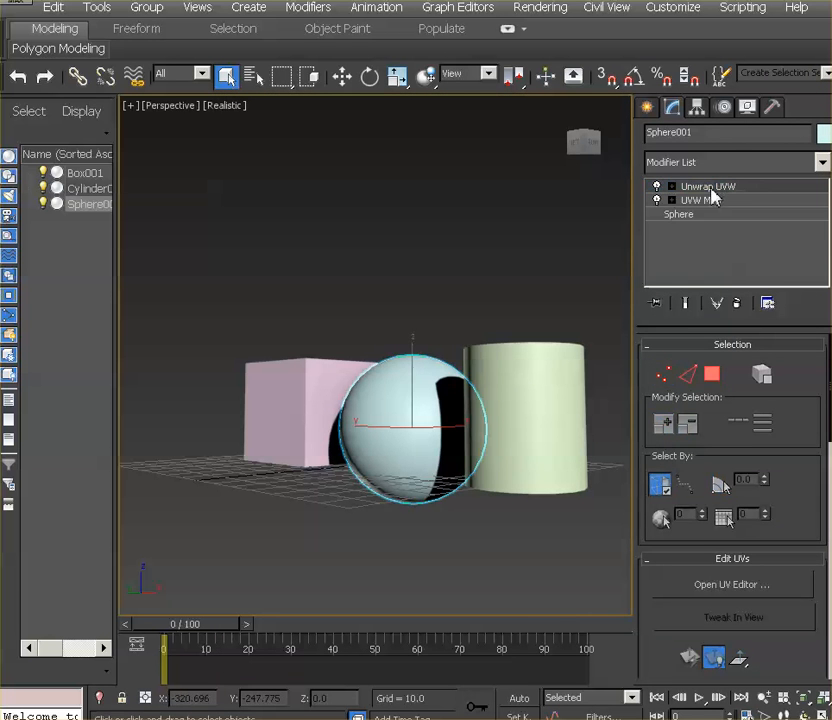
Apply a UVW Map modifier with Box mapping to the pink box
{"action": "left_click", "coordinate": [324, 416]}
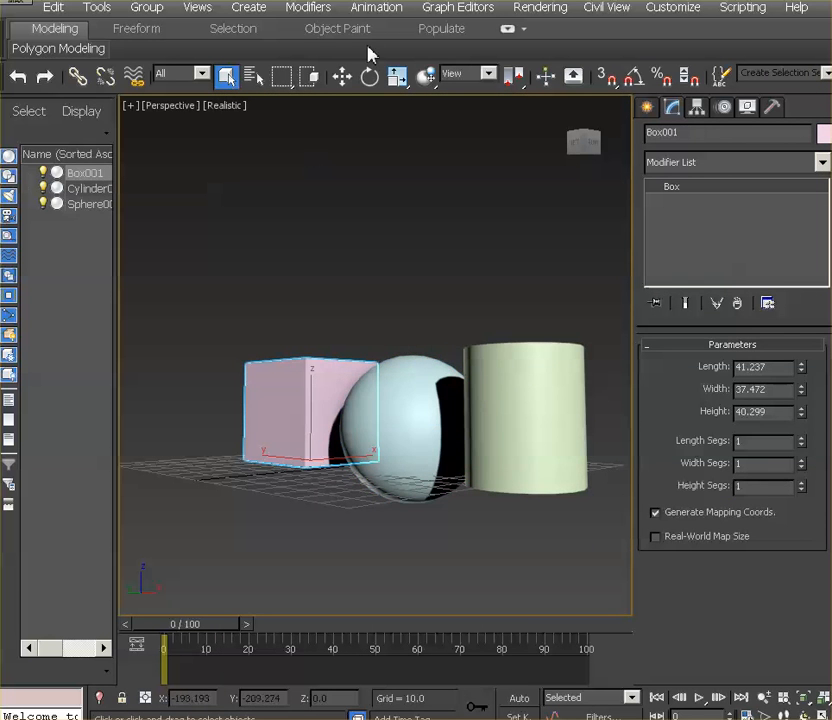
{"action": "left_click", "coordinate": [370, 8]}
{"action": "mouse_move", "coordinate": [308, 7]}
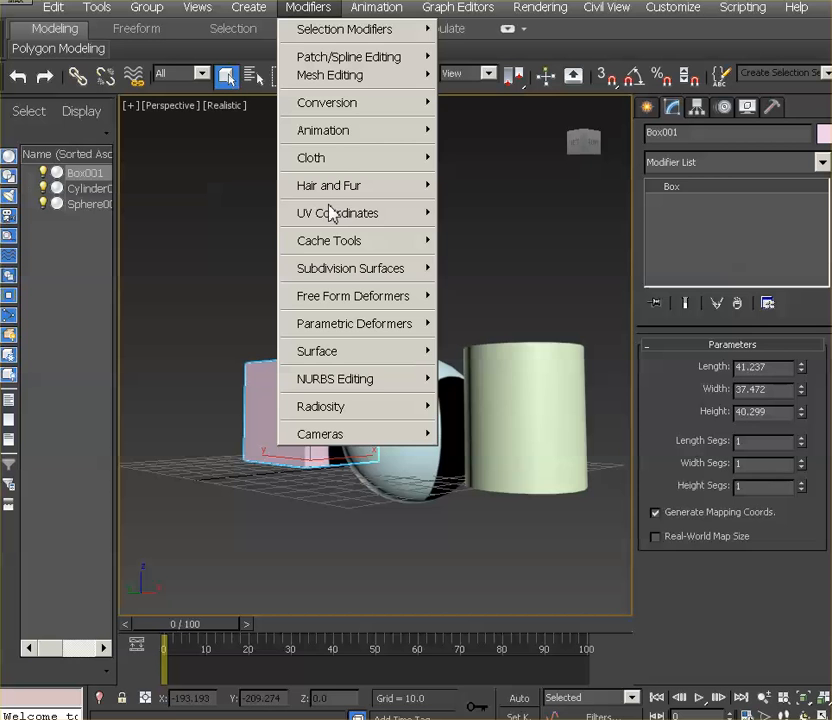
{"action": "mouse_move", "coordinate": [331, 215]}
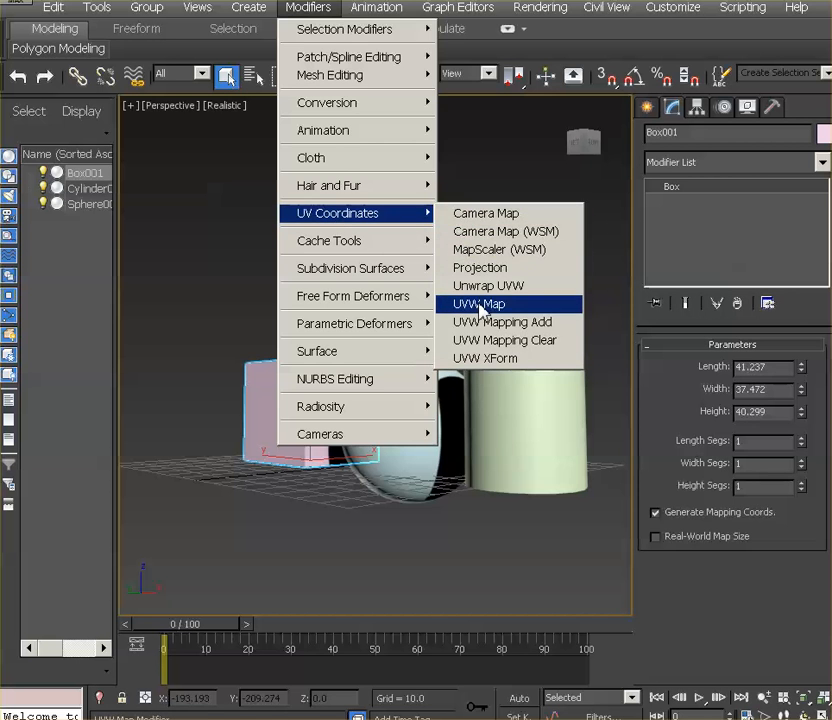
{"action": "left_click", "coordinate": [481, 304]}
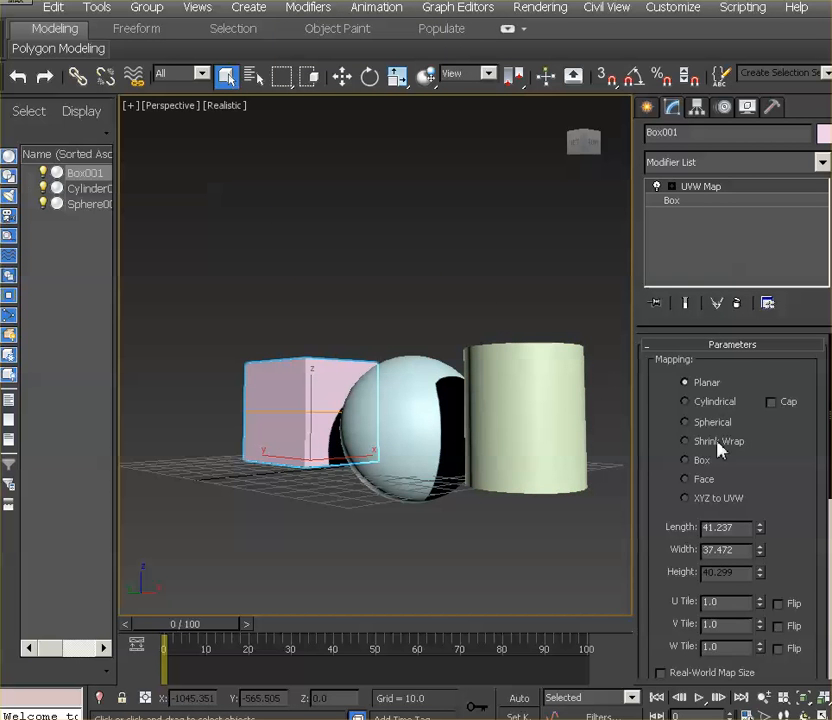
{"action": "left_click", "coordinate": [686, 460]}
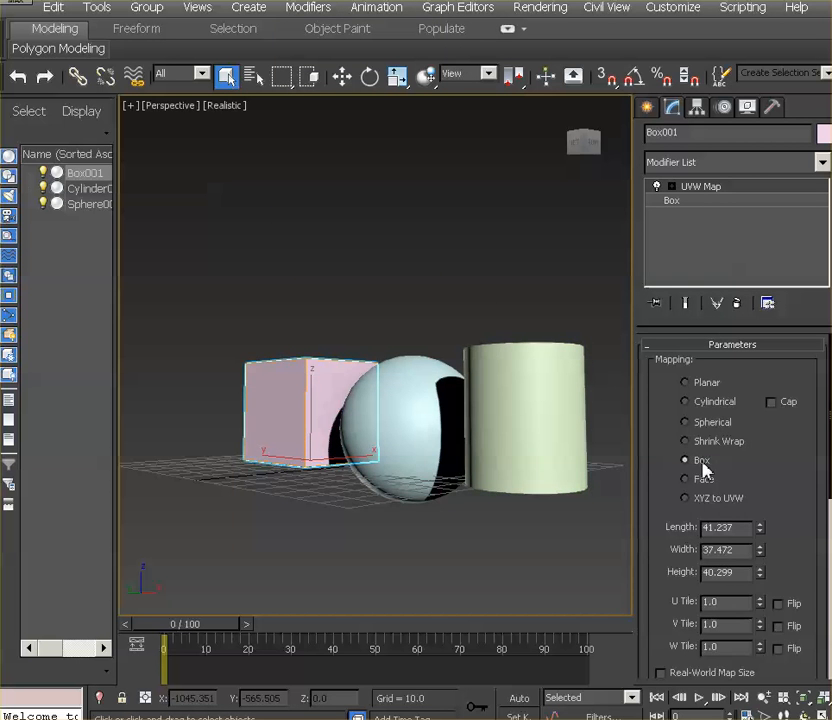
Add an Unwrap UVW modifier to the box and open its UV editor beside the model
{"action": "left_click", "coordinate": [328, 10]}
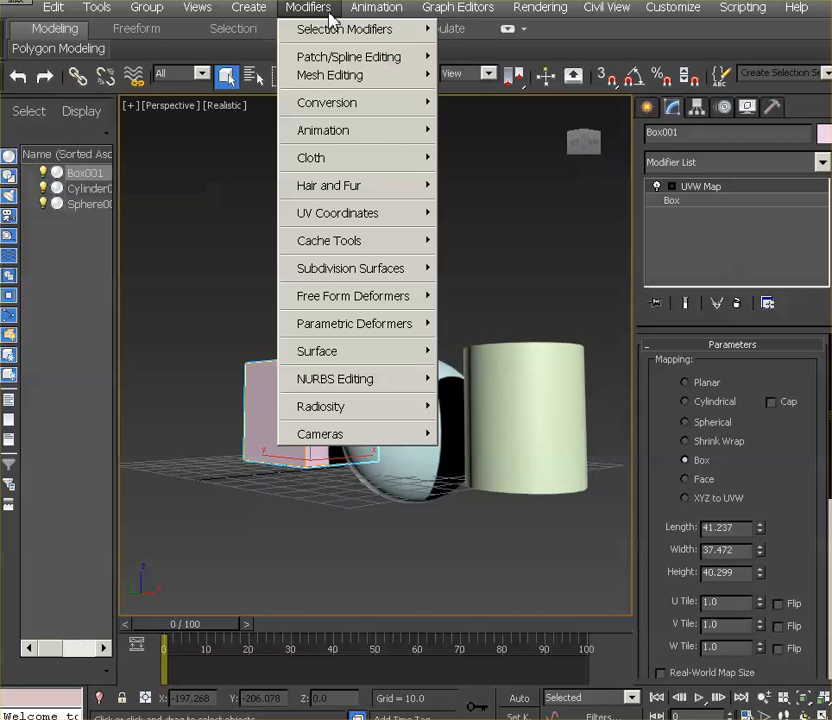
{"action": "mouse_move", "coordinate": [351, 218]}
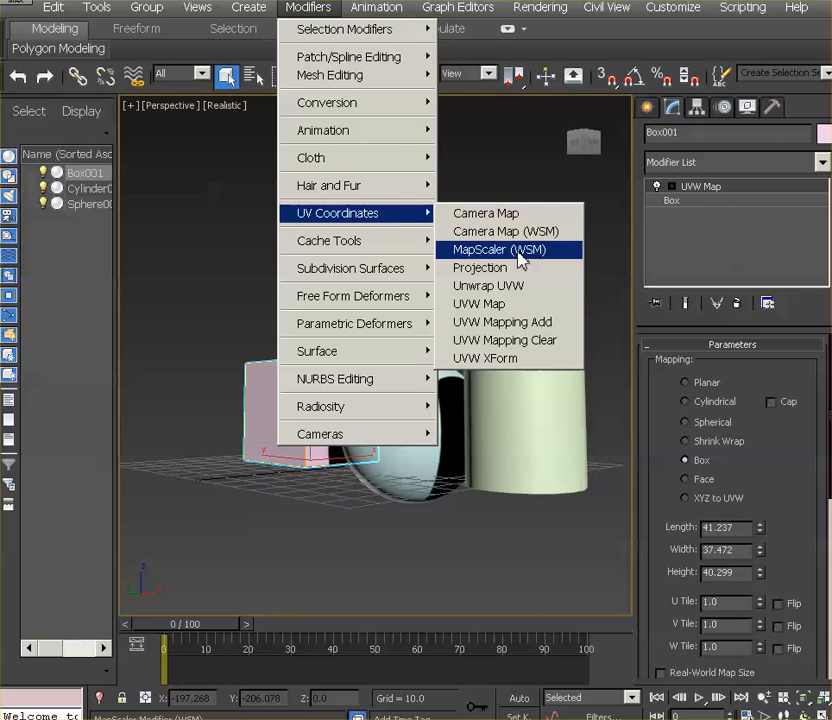
{"action": "left_click", "coordinate": [516, 286]}
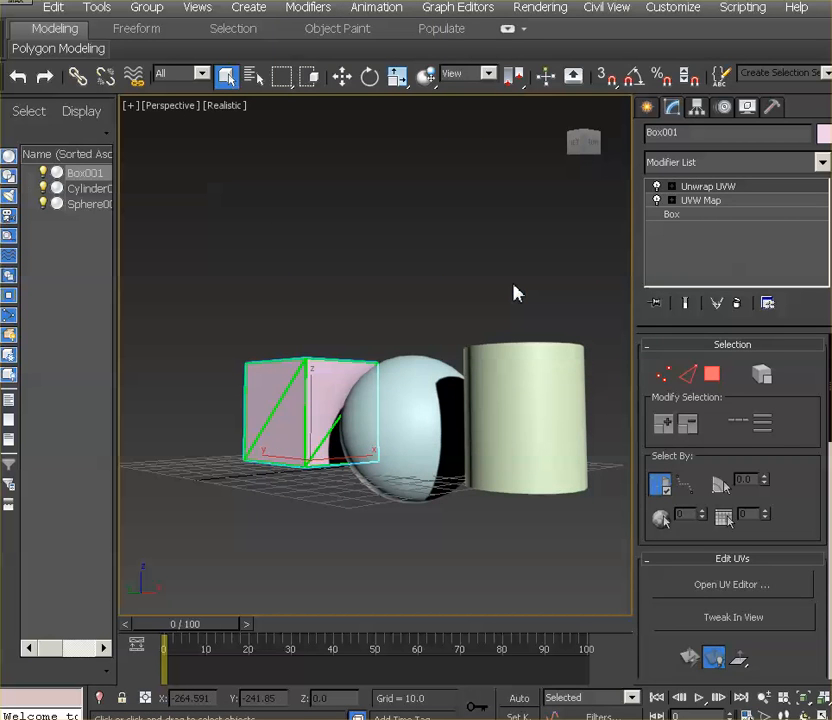
{"action": "left_click", "coordinate": [720, 590]}
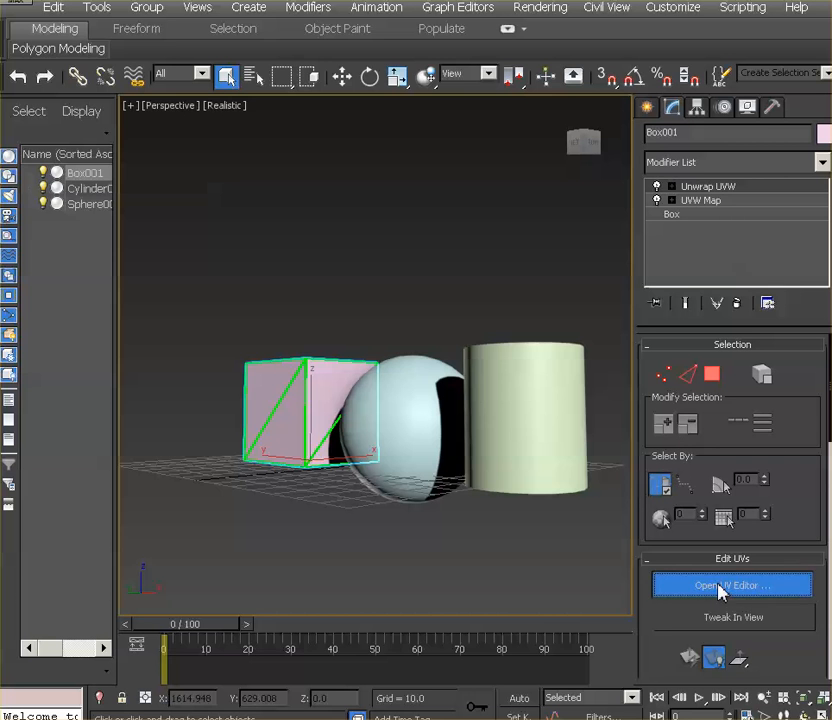
{"action": "left_click_drag", "start_coordinate": [127, 34], "coordinate": [622, 44]}
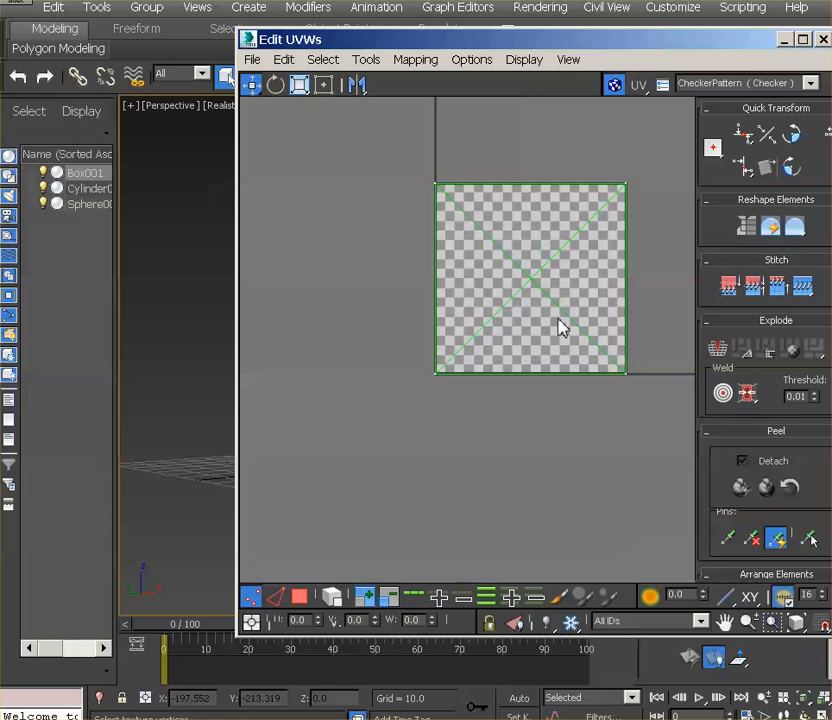
{"action": "left_click_drag", "start_coordinate": [540, 41], "coordinate": [645, 42]}
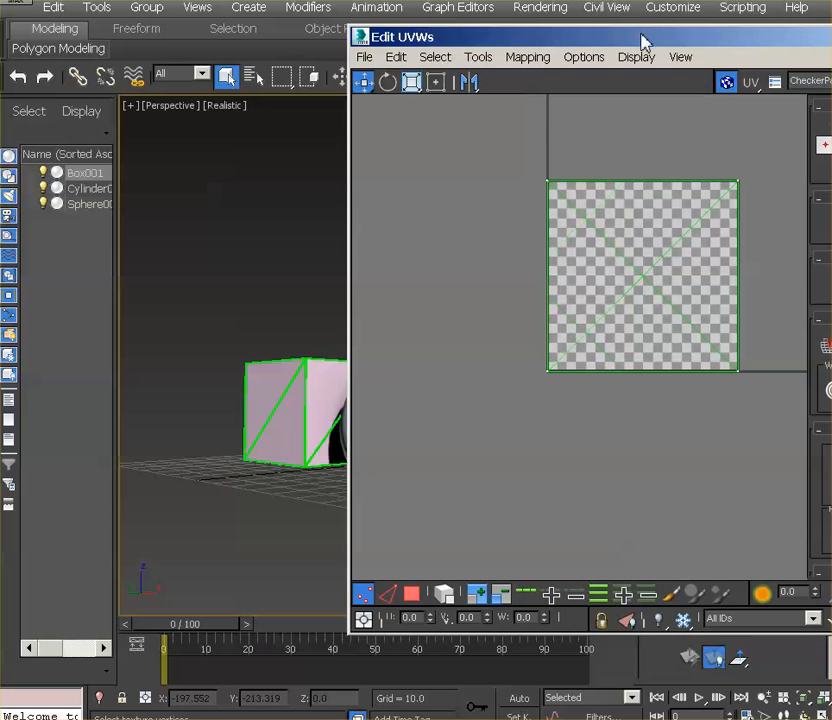
Select the box's faces in turn in polygon mode to compare their UVs, and move the top face's UVs out beside the texture square
{"action": "middle_click_drag", "start_coordinate": [345, 381], "coordinate": [269, 390]}
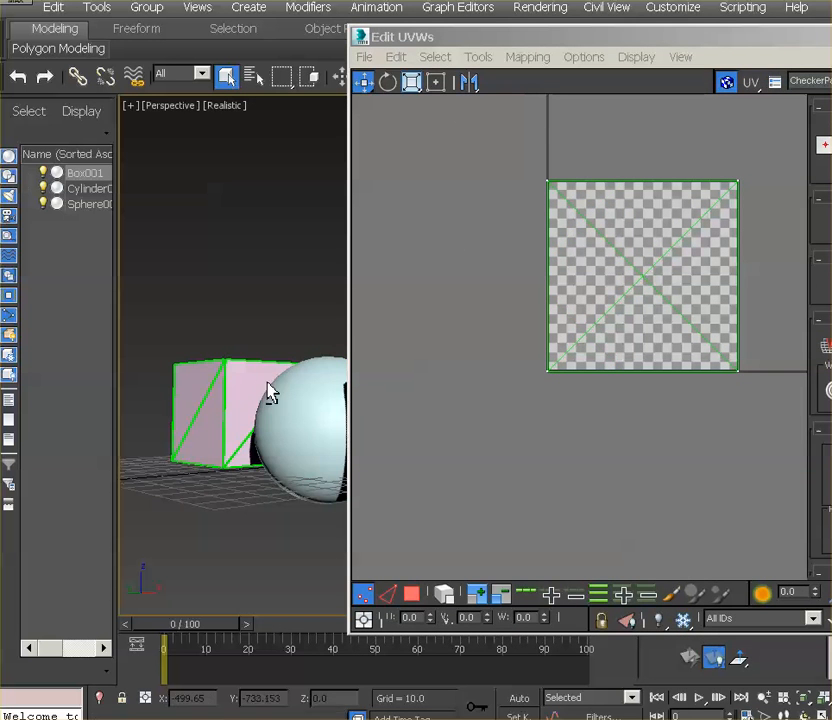
{"action": "middle_click_drag", "start_coordinate": [260, 346], "coordinate": [321, 417], "text": "alt"}
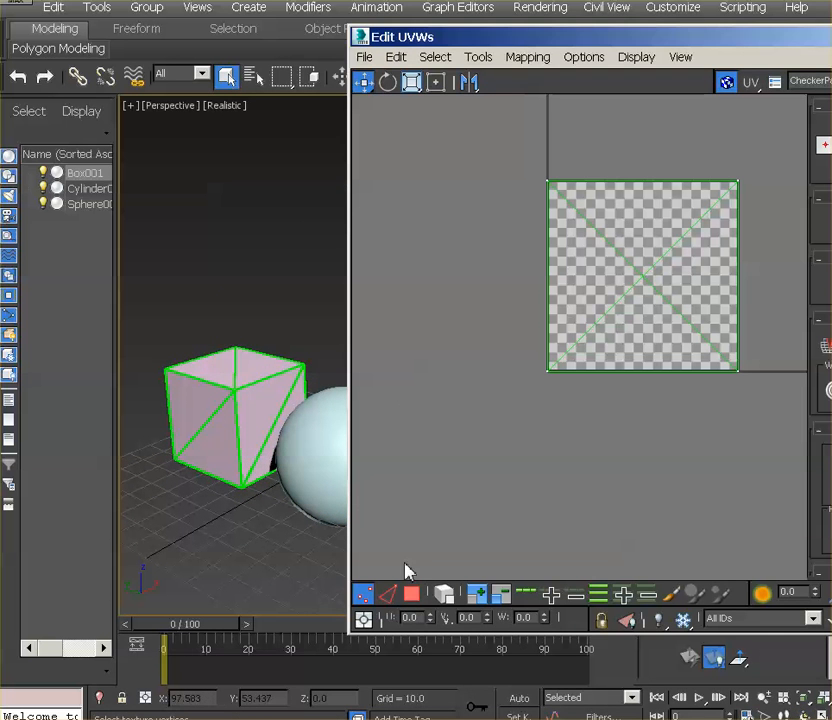
{"action": "left_click", "coordinate": [416, 592]}
{"action": "left_click", "coordinate": [615, 292]}
{"action": "left_click", "coordinate": [656, 254]}
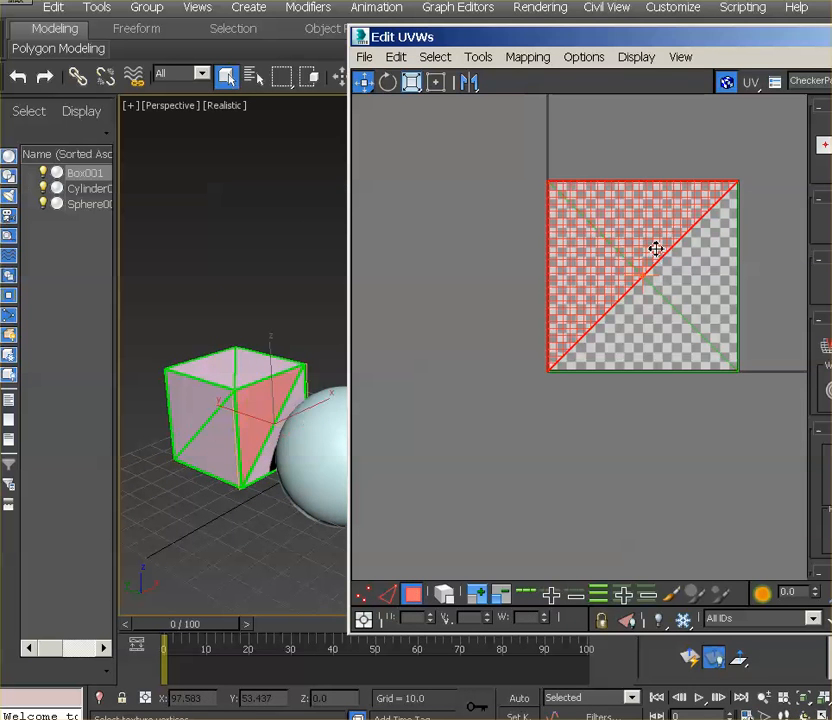
{"action": "left_click", "coordinate": [241, 363]}
{"action": "left_click", "coordinate": [228, 468]}
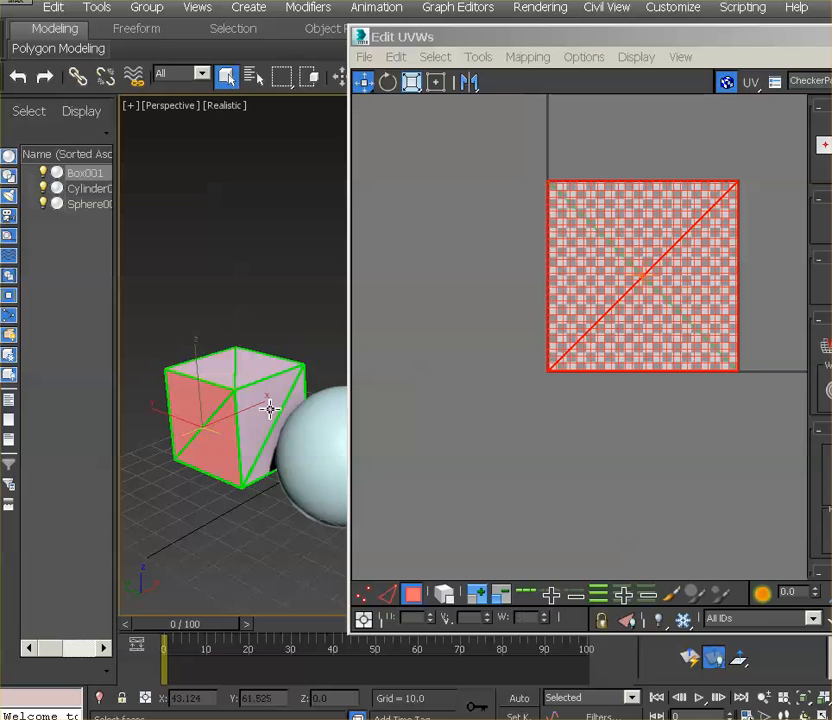
{"action": "left_click", "coordinate": [270, 408]}
{"action": "left_click", "coordinate": [241, 366]}
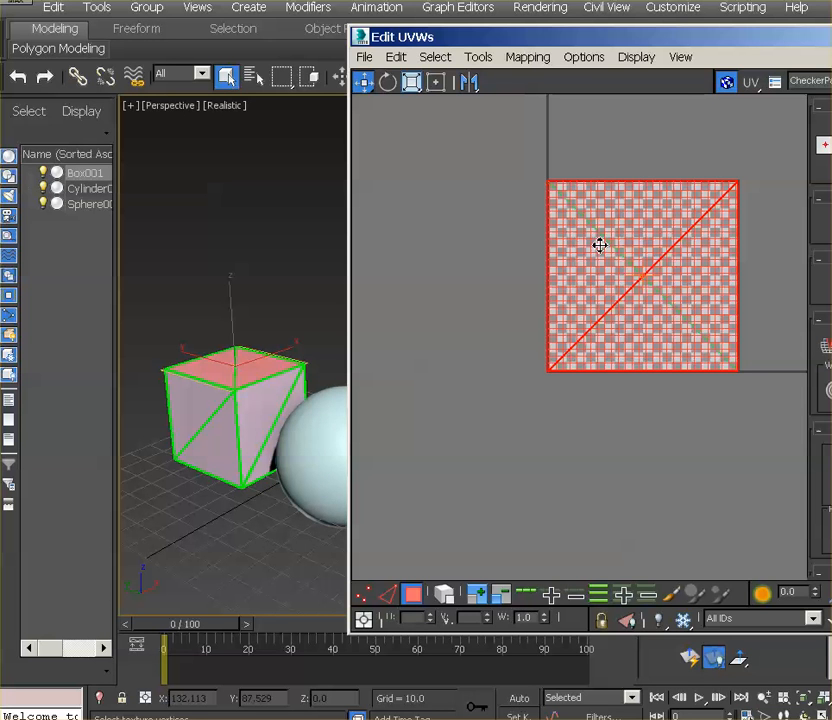
{"action": "left_click_drag", "start_coordinate": [610, 318], "coordinate": [426, 292]}
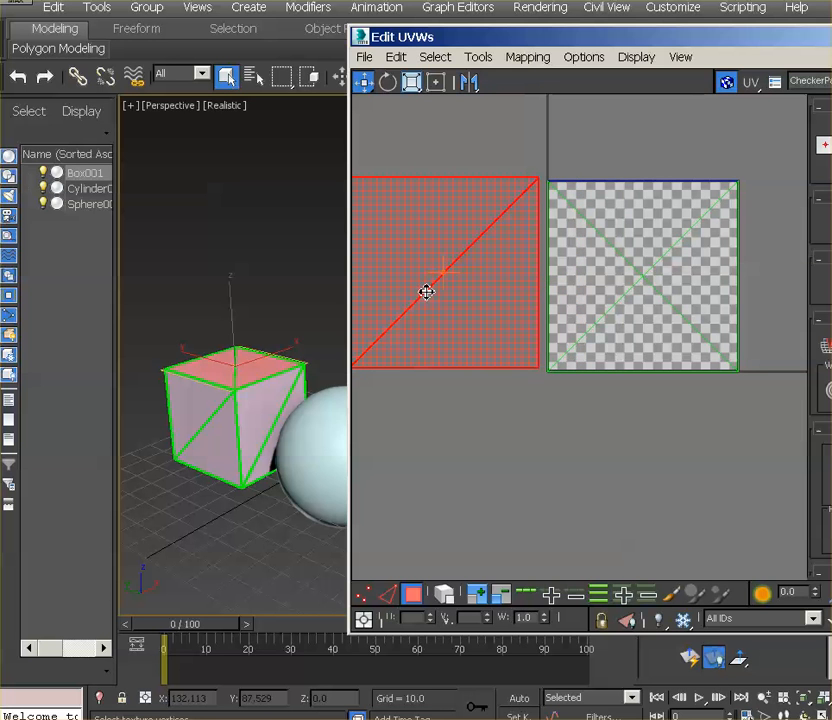
Move the UVs of the box's two visible side faces into separate spots, one below the top face's UVs and one below the texture square
{"action": "left_click", "coordinate": [587, 328]}
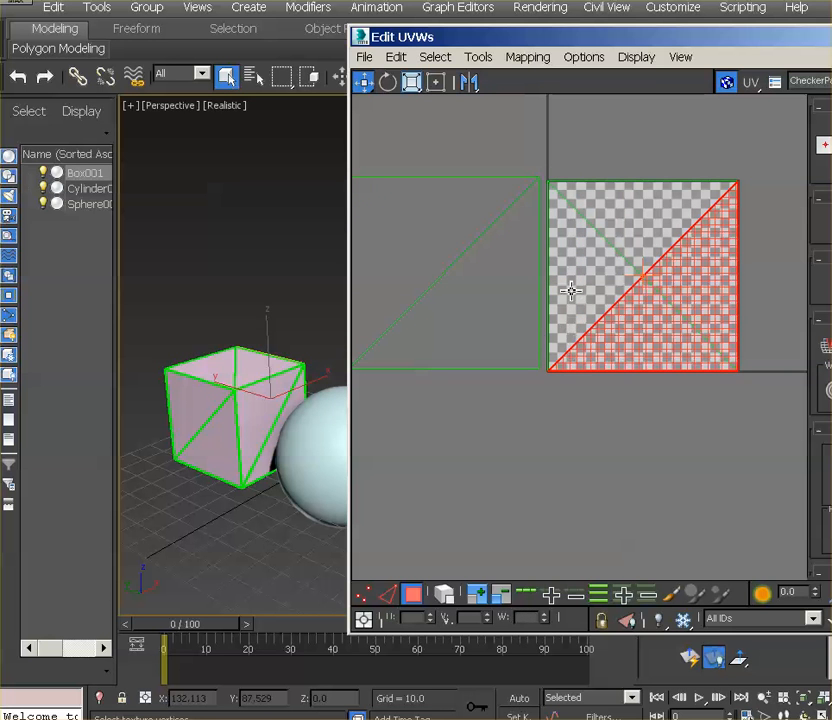
{"action": "left_click", "coordinate": [618, 280], "text": "ctrl"}
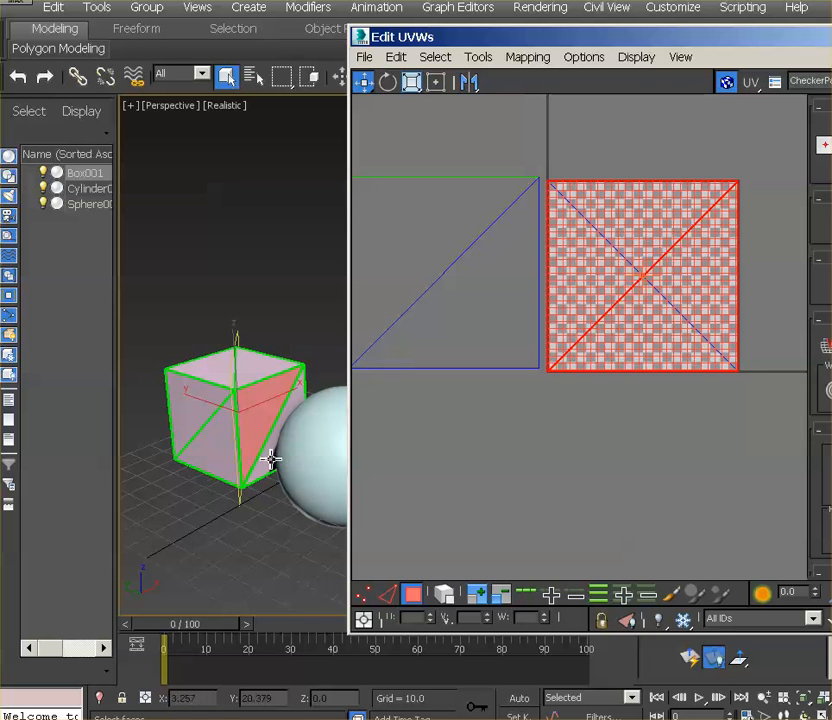
{"action": "left_click_drag", "start_coordinate": [668, 297], "coordinate": [469, 492]}
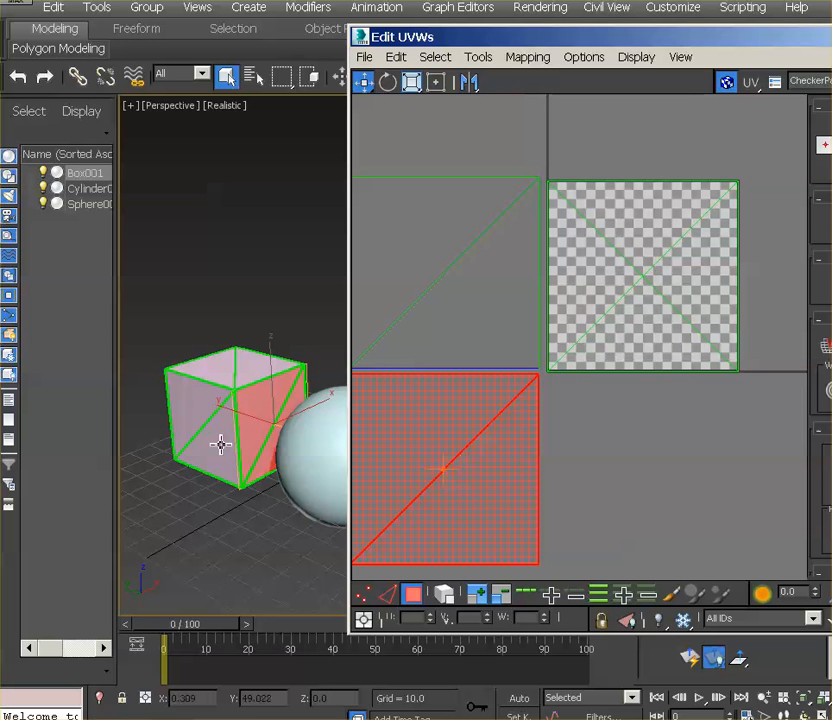
{"action": "key", "text": "ctrl+z"}
{"action": "left_click_drag", "start_coordinate": [675, 283], "coordinate": [679, 471]}
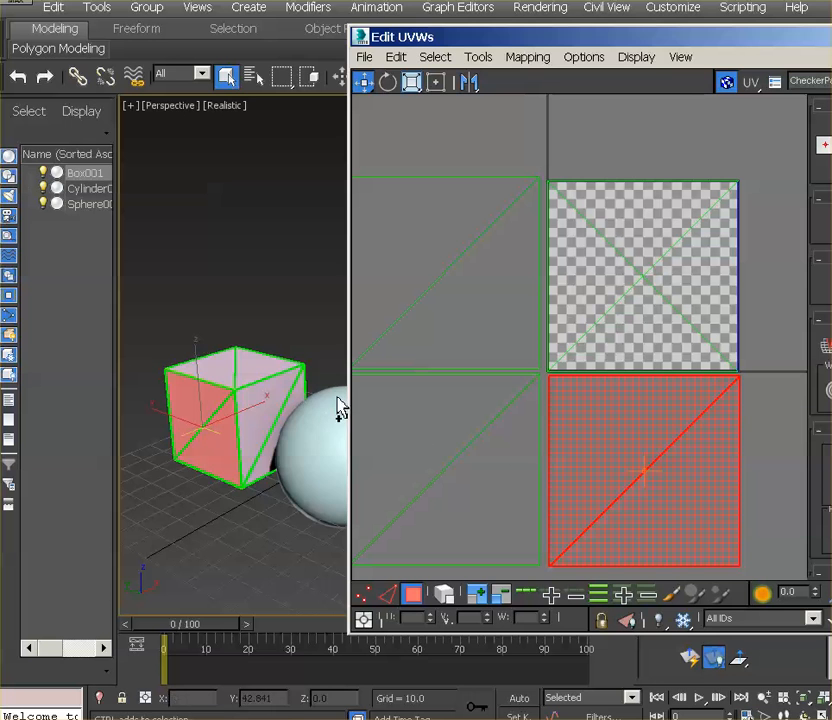
Move the UVs of the box's two remaining side faces into separate spots, one above the top face's UVs and one above the texture square
{"action": "middle_click_drag", "start_coordinate": [340, 460], "coordinate": [258, 378], "text": "alt"}
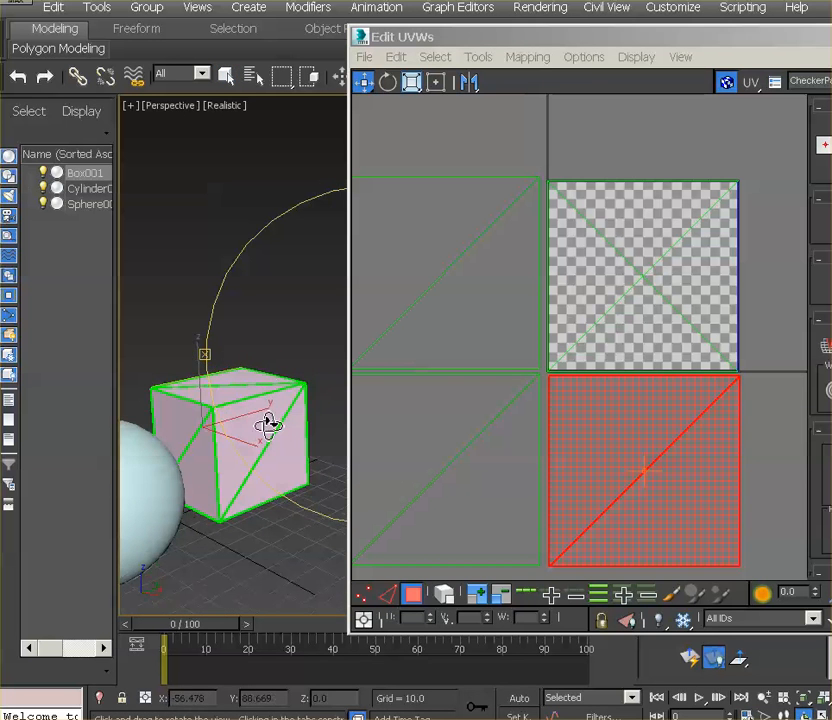
{"action": "left_click", "coordinate": [269, 425]}
{"action": "left_click_drag", "start_coordinate": [667, 291], "coordinate": [466, 86]}
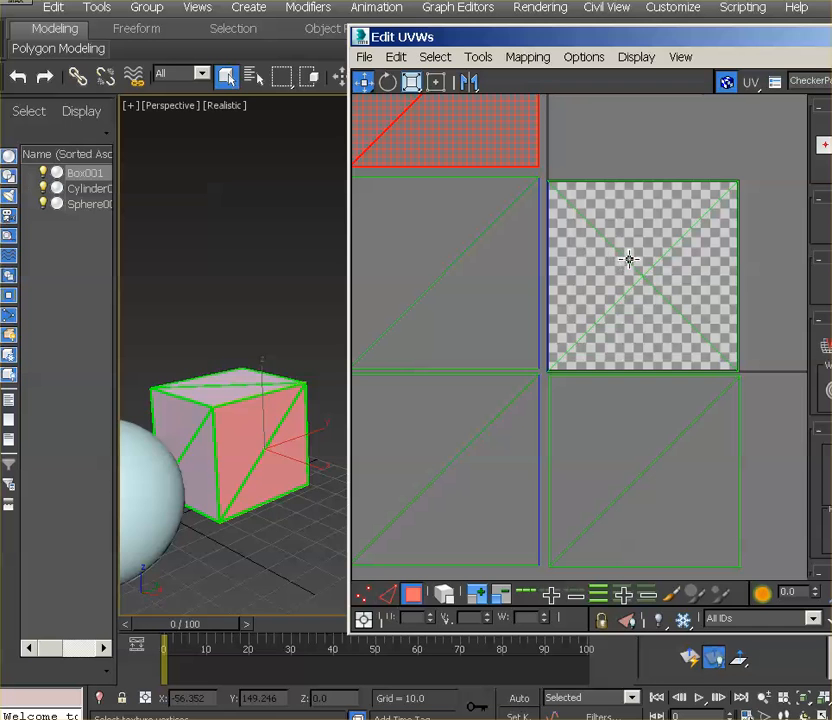
{"action": "middle_click_drag", "start_coordinate": [308, 438], "coordinate": [324, 449], "text": "alt"}
{"action": "left_click", "coordinate": [324, 449]}
{"action": "left_click_drag", "start_coordinate": [654, 278], "coordinate": [657, 75]}
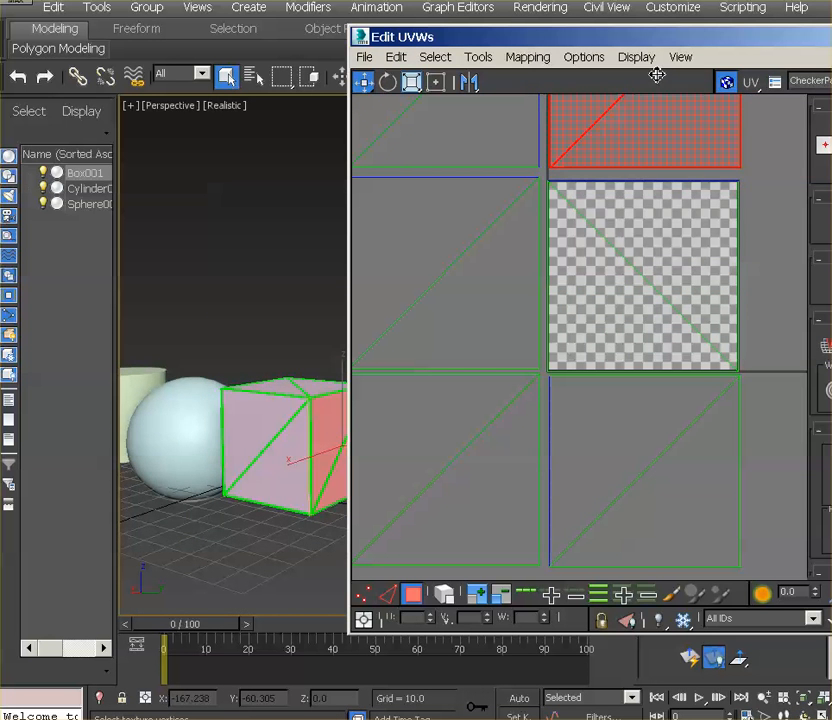
Select all six UV faces and scale them down together in Freeform mode, centring them inside the texture square
{"action": "scroll", "coordinate": [628, 358], "scroll_direction": "down", "scroll_amount": 5}
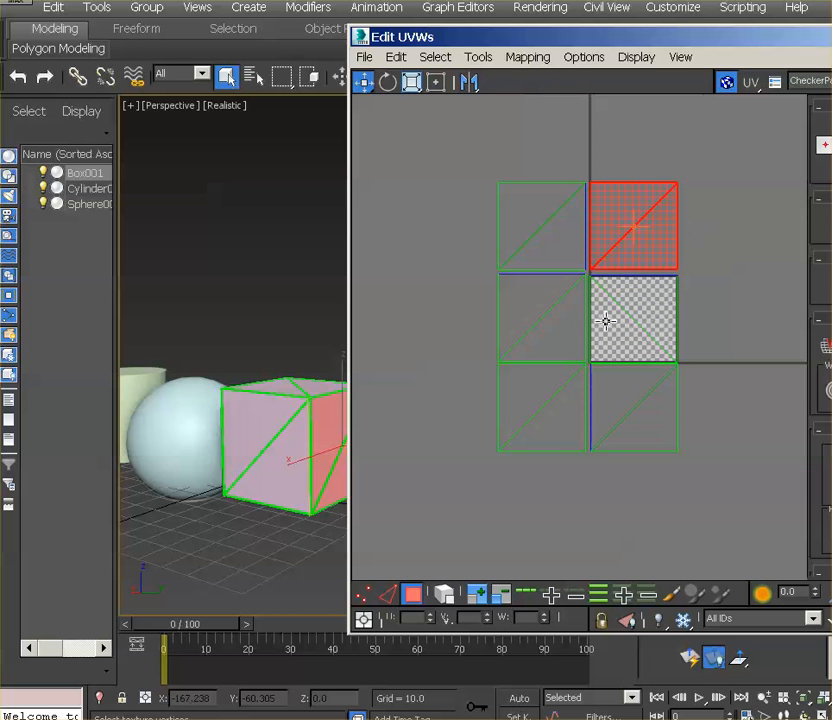
{"action": "left_click_drag", "start_coordinate": [480, 151], "coordinate": [737, 492]}
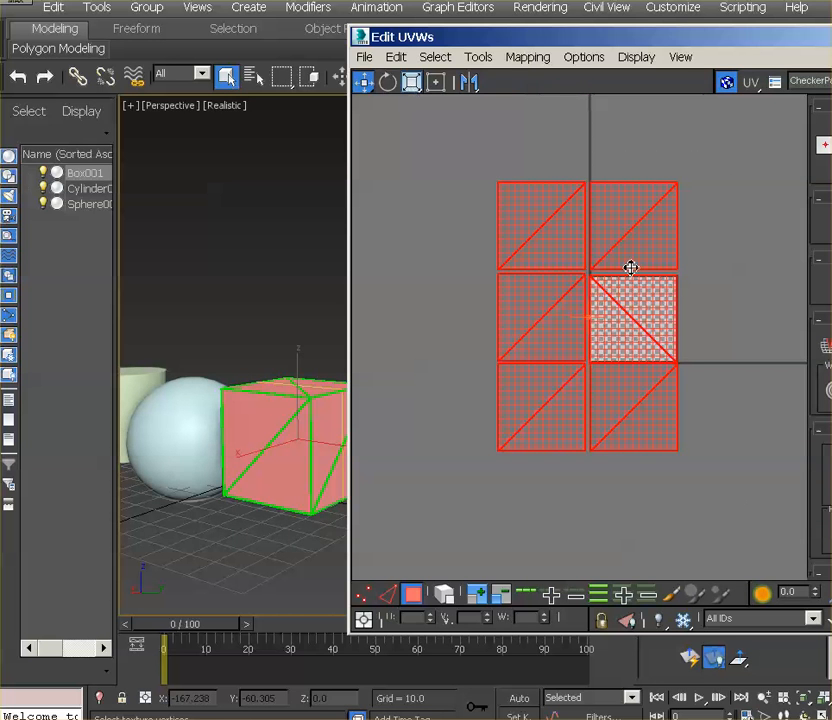
{"action": "left_click", "coordinate": [436, 81]}
{"action": "left_click_drag", "start_coordinate": [501, 189], "coordinate": [596, 280]}
{"action": "left_click_drag", "start_coordinate": [679, 455], "coordinate": [650, 357]}
{"action": "scroll", "coordinate": [687, 353], "scroll_direction": "up", "scroll_amount": 6}
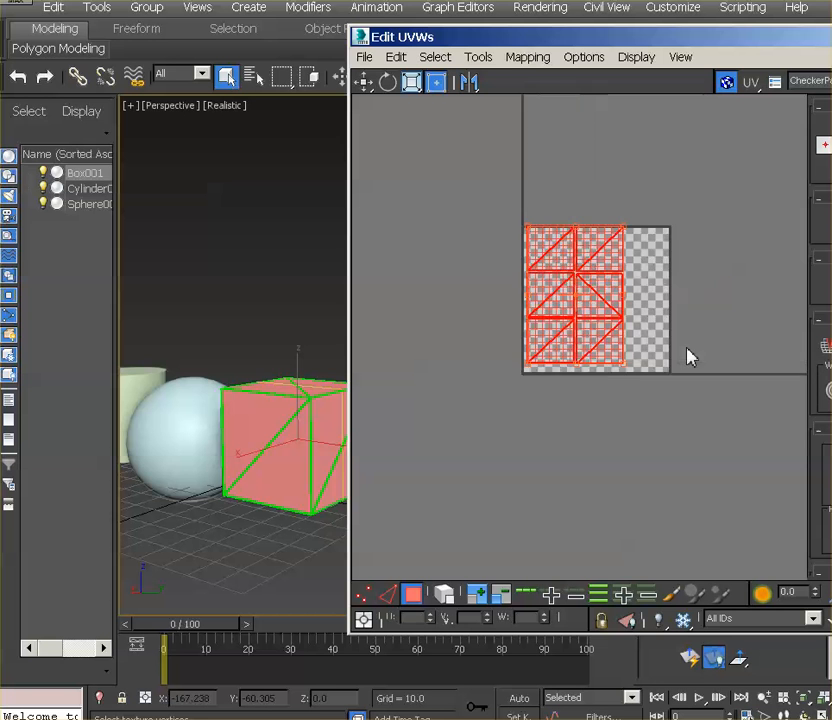
{"action": "left_click_drag", "start_coordinate": [548, 189], "coordinate": [580, 193]}
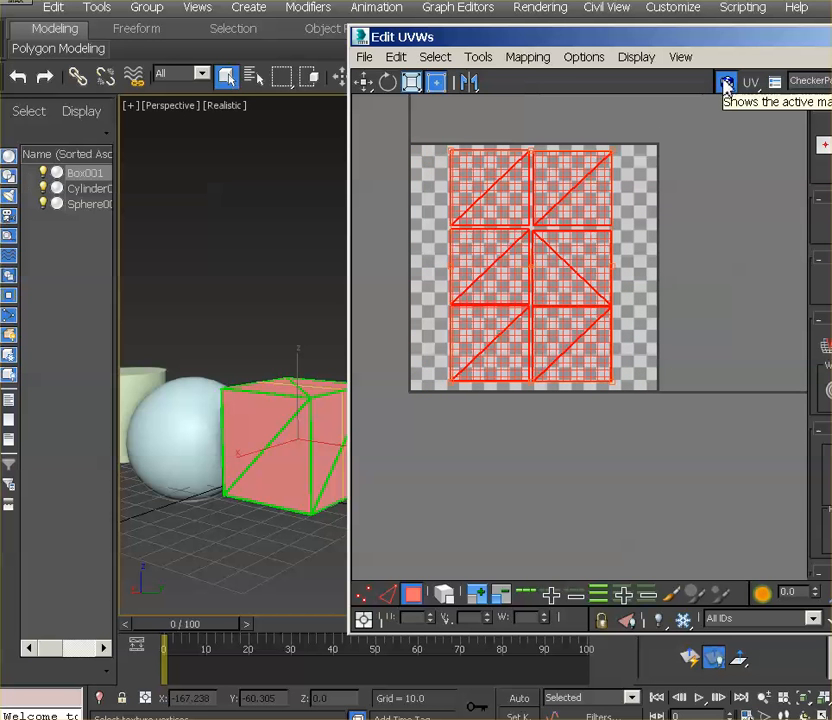
Turn off the checker map display and close the UV editor, clearing the face selection on the box
{"action": "left_click", "coordinate": [726, 86]}
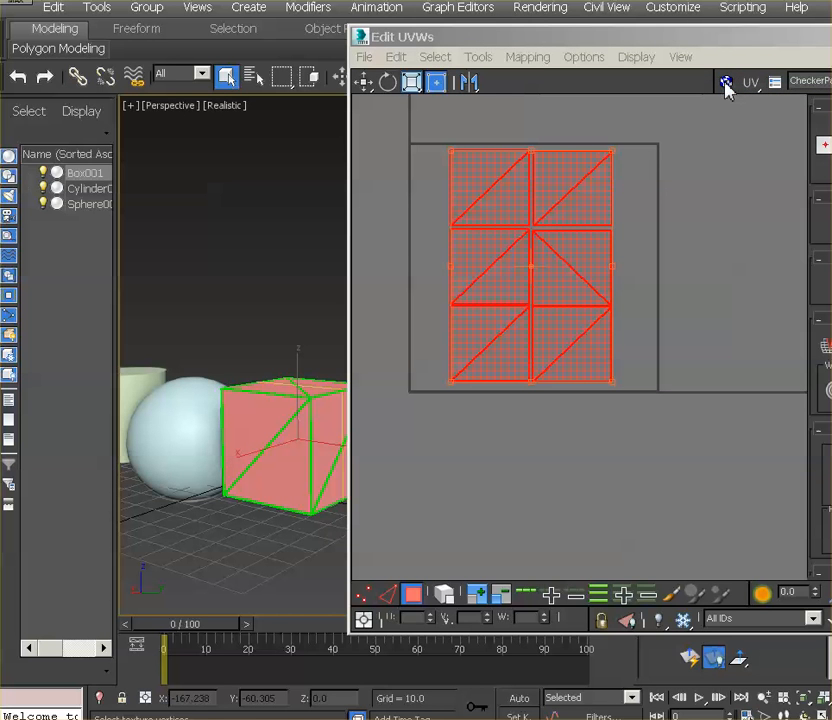
{"action": "left_click", "coordinate": [722, 41]}
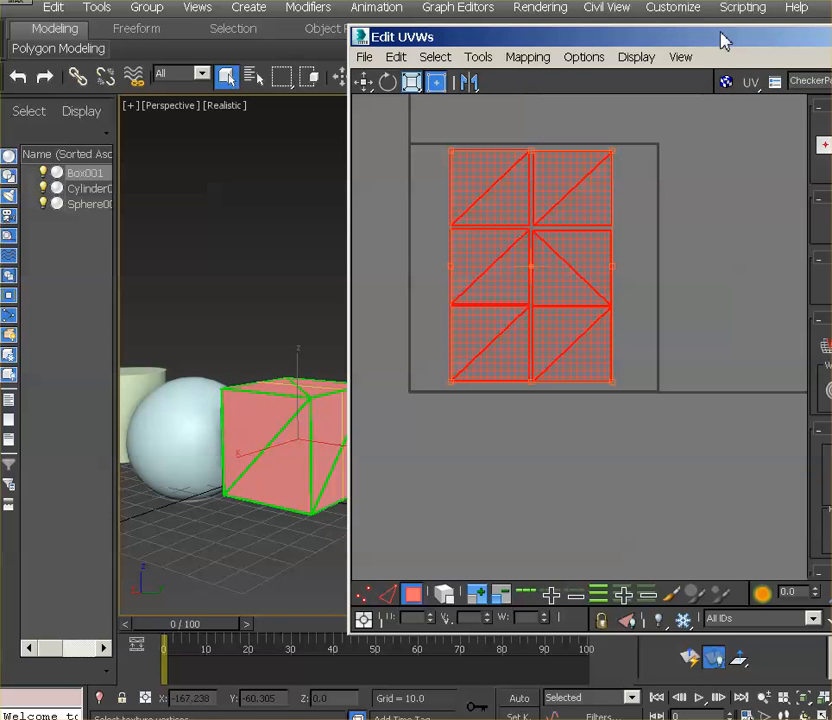
{"action": "left_click", "coordinate": [830, 37]}
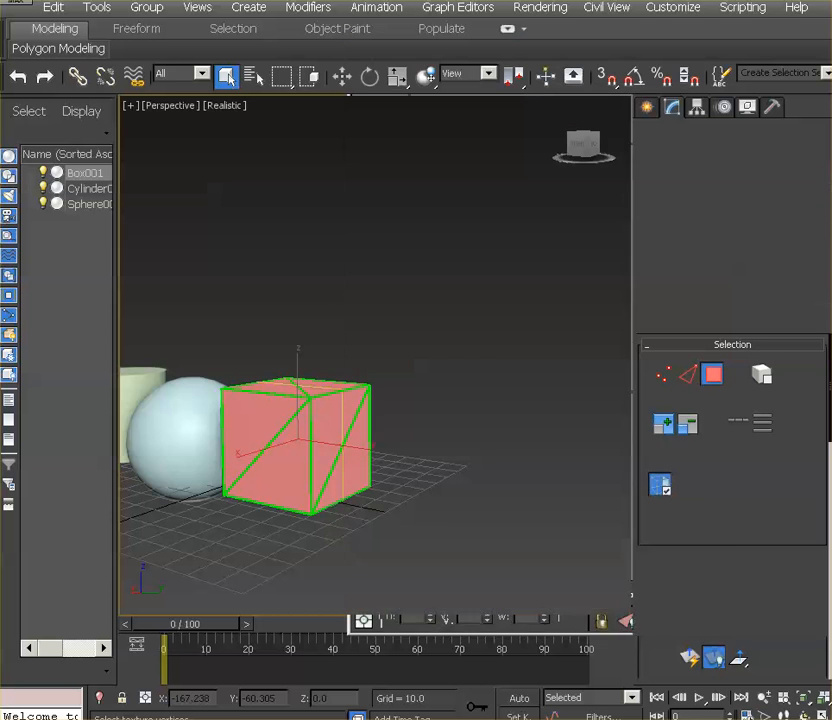
{"action": "middle_click_drag", "start_coordinate": [284, 394], "coordinate": [394, 417]}
{"action": "left_click", "coordinate": [309, 348]}
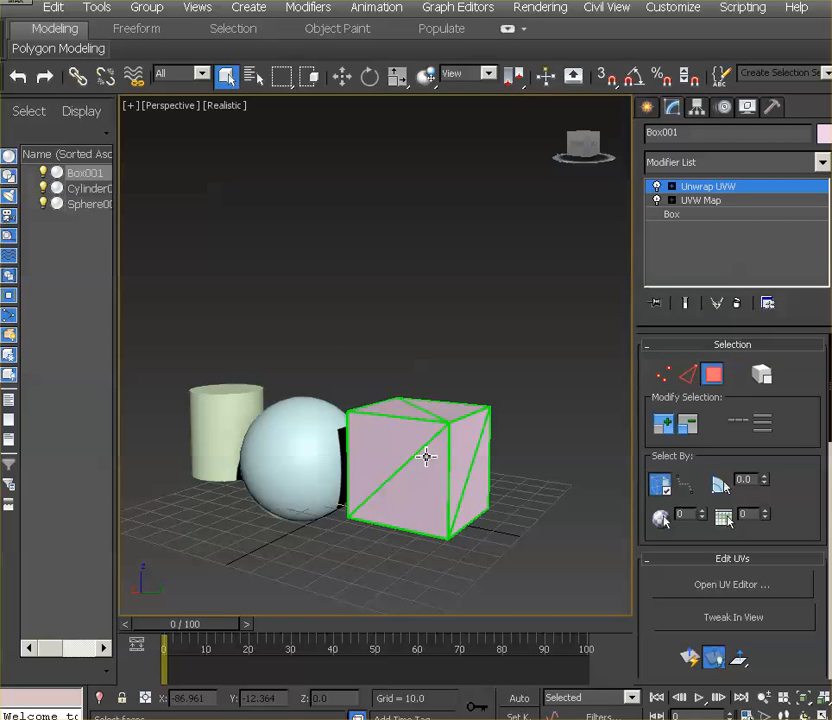